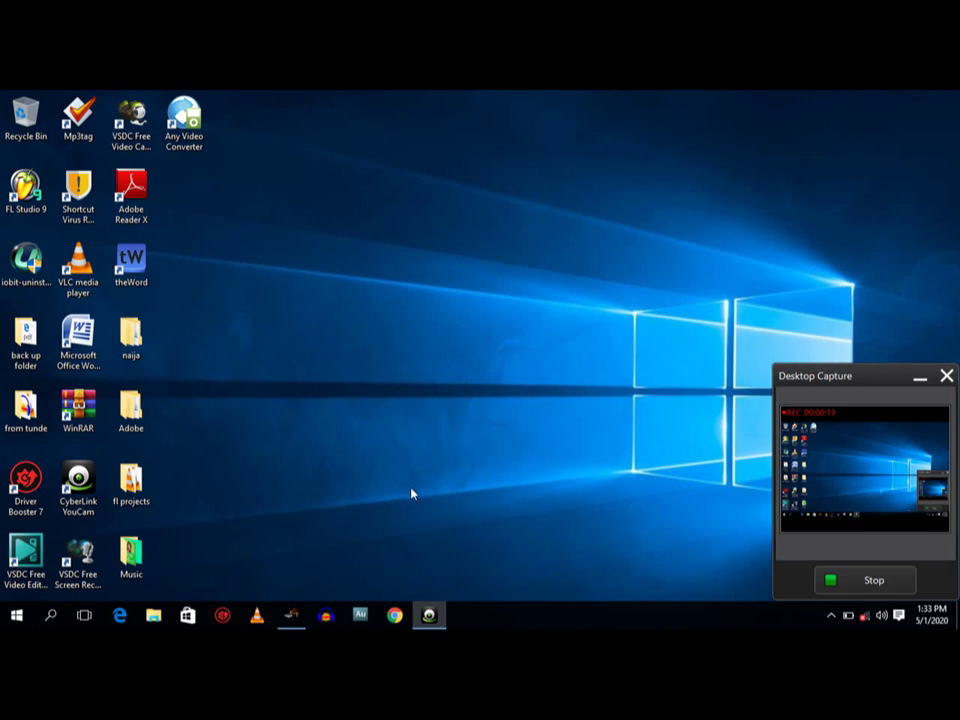
Step: Switch to Virtual MIDI Piano Keyboard and accept its MIDI connections with USB2.0-MIDI as input and Microsoft GS Wavetable Synth as output
mouse_move(307, 620)
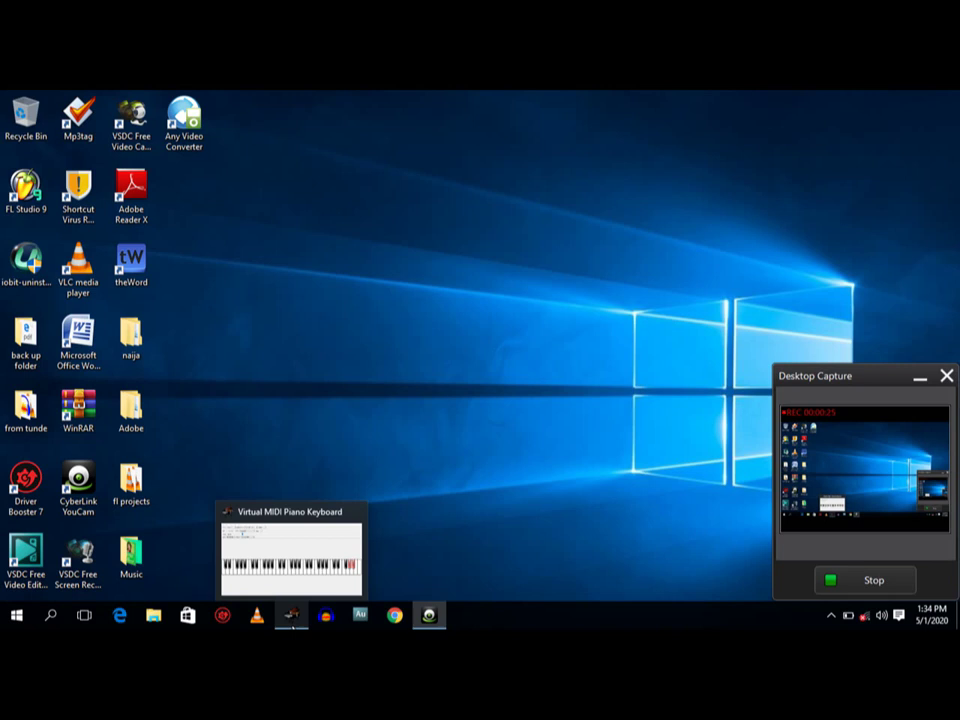
click(291, 615)
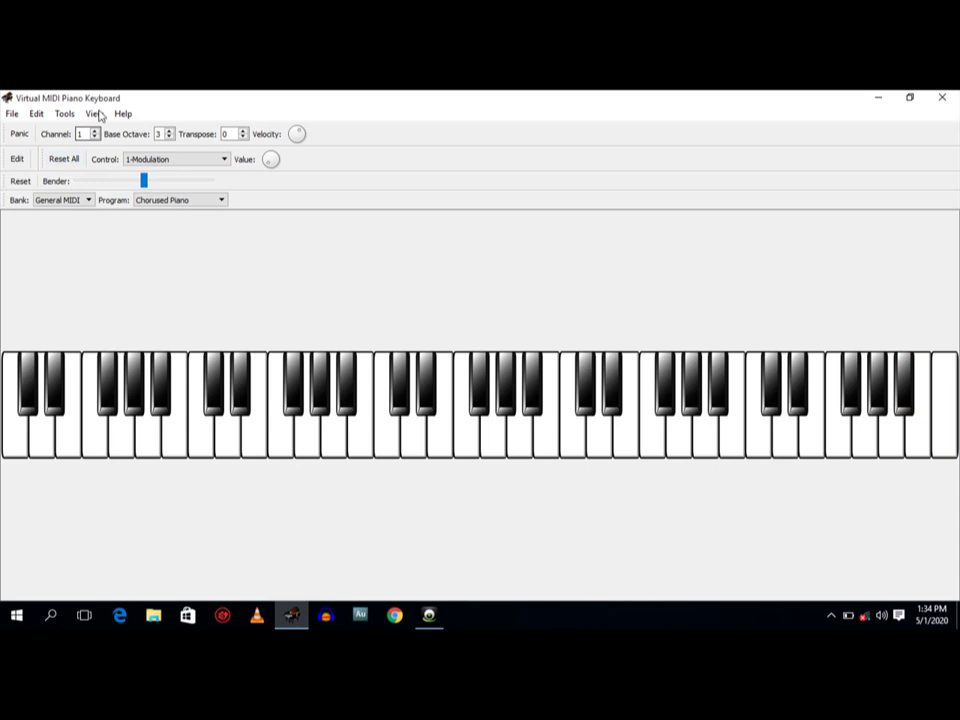
click(36, 113)
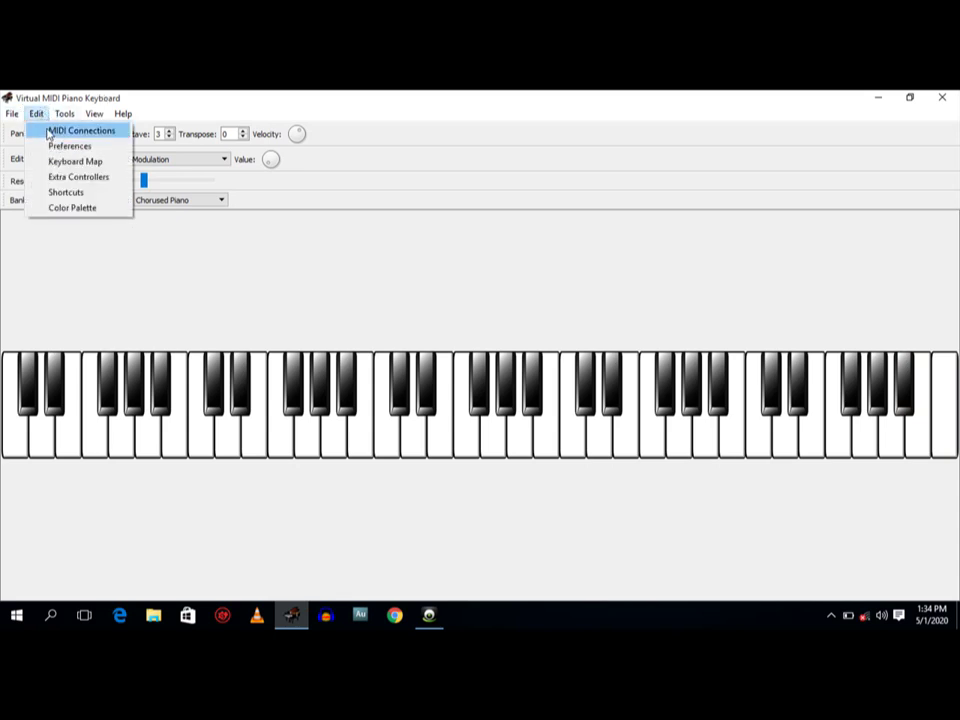
click(48, 133)
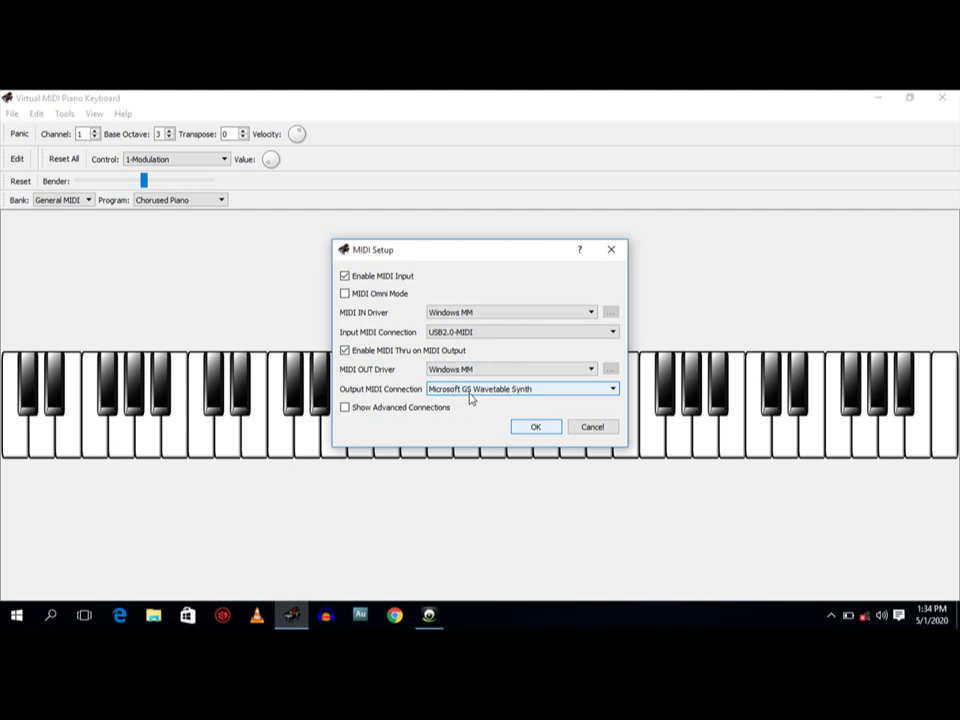
click(533, 427)
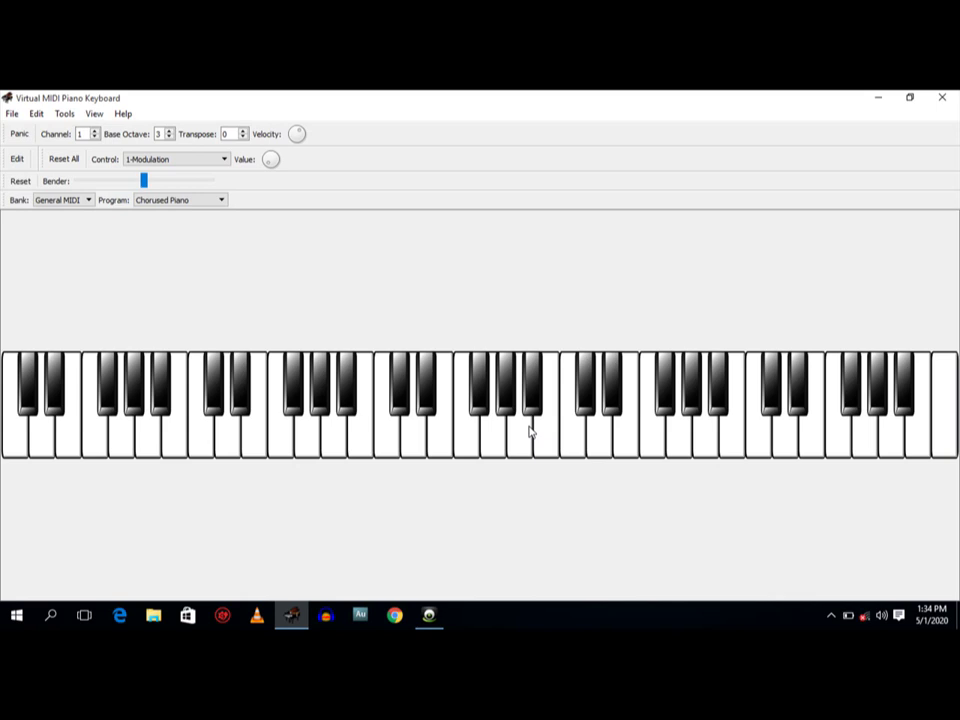
Step: Play a few single notes on the piano keyboard to test the Chorused Piano sound
key(q)
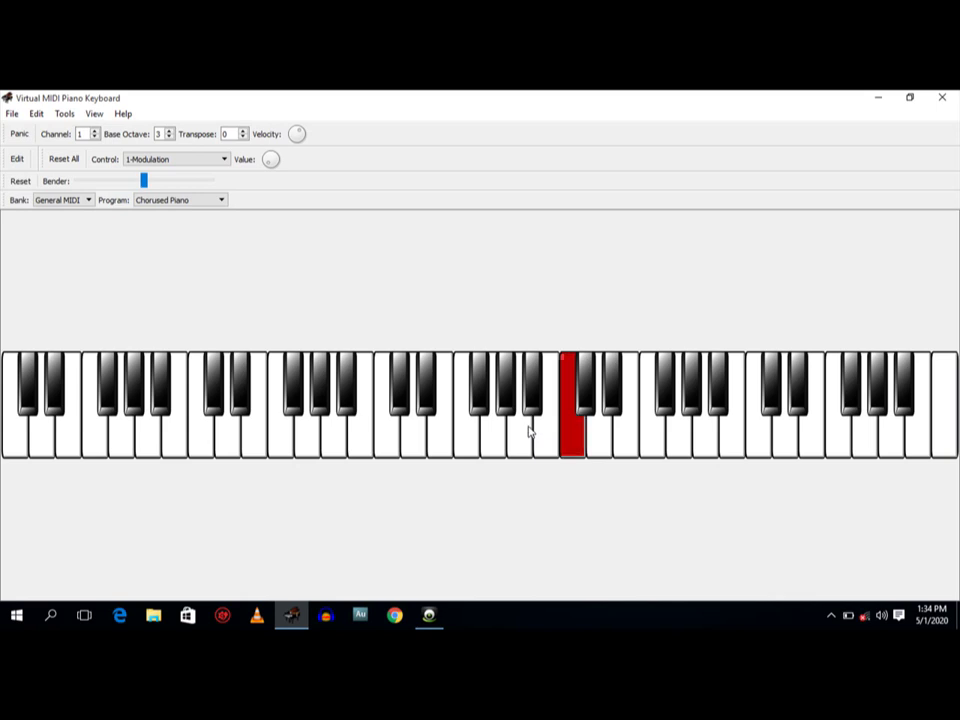
key(q)
key(t)
key(q)
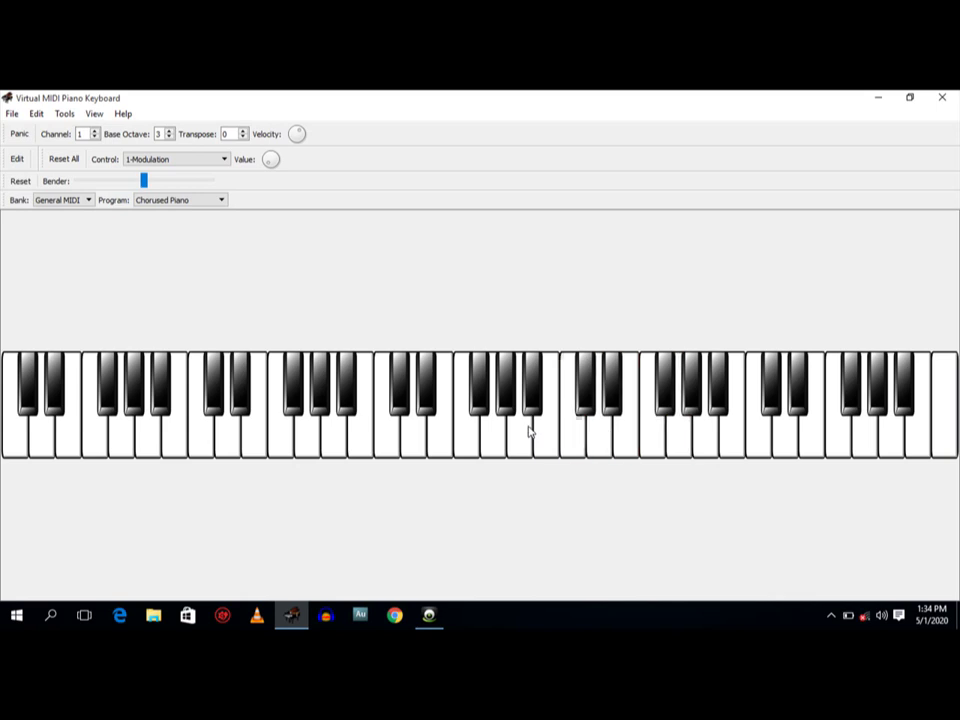
key(q)
key(w)
key(e)
key(t)
Step: Change the instrument program to Electric Guitar (jazz) in the General MIDI bank
click(221, 201)
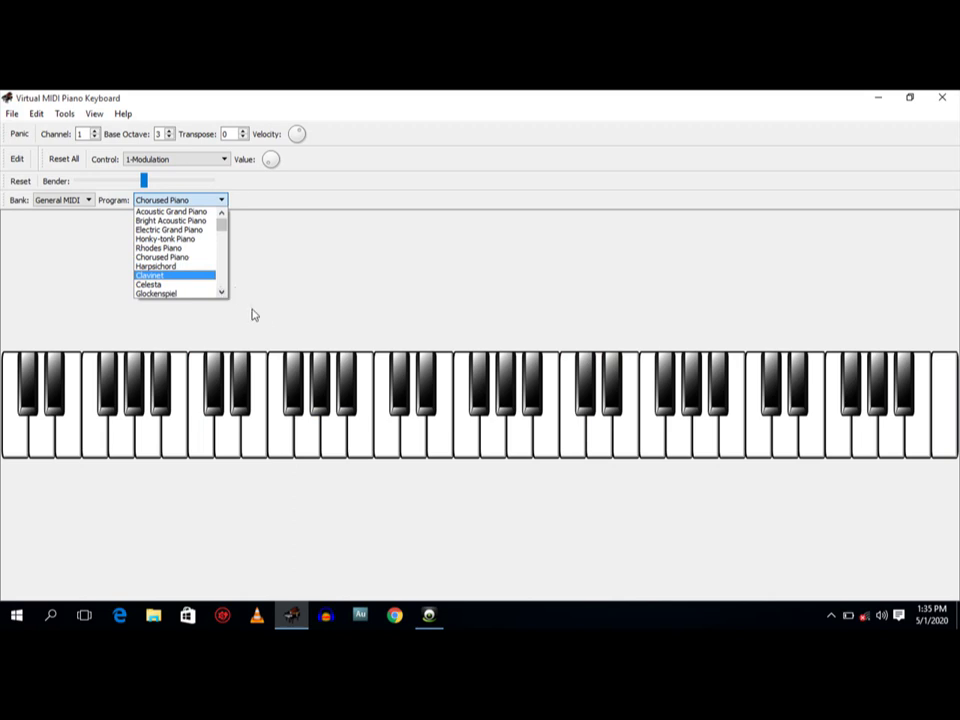
click(221, 292)
click(221, 292)
click(221, 292)
click(221, 292)
scroll(221, 292, down, 3)
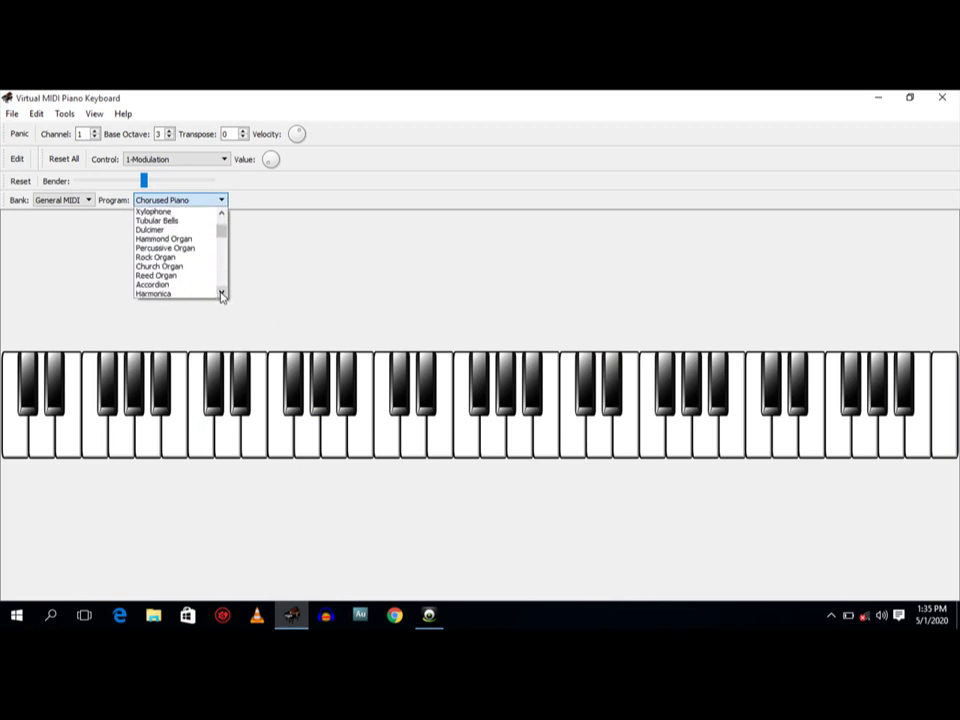
click(221, 292)
click(221, 292)
click(221, 292)
click(221, 292)
click(221, 292)
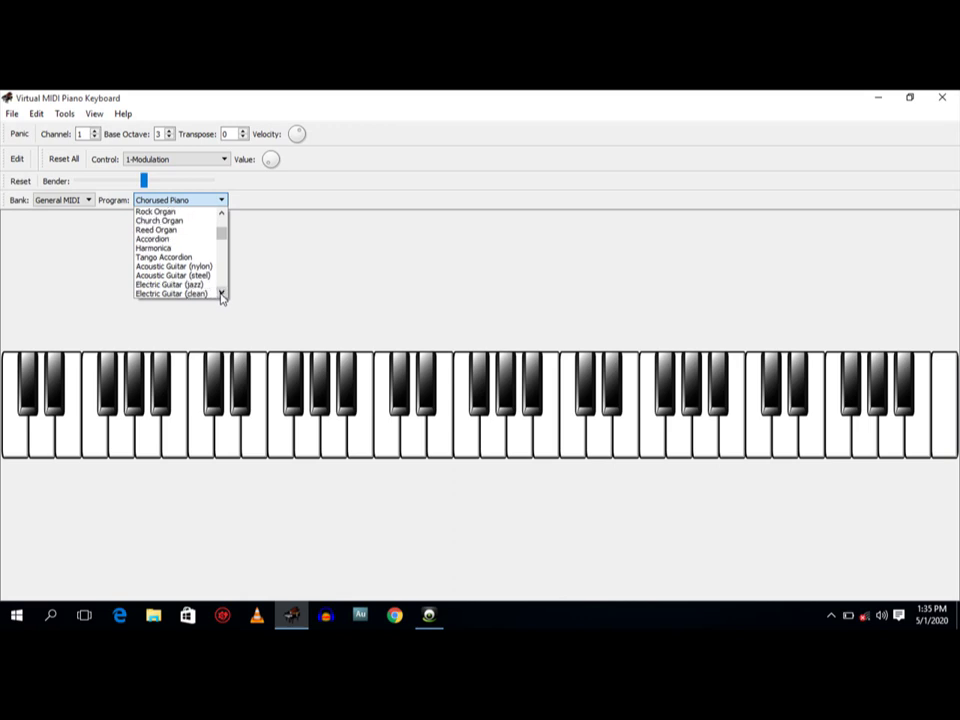
click(221, 292)
click(221, 292)
click(221, 292)
click(221, 292)
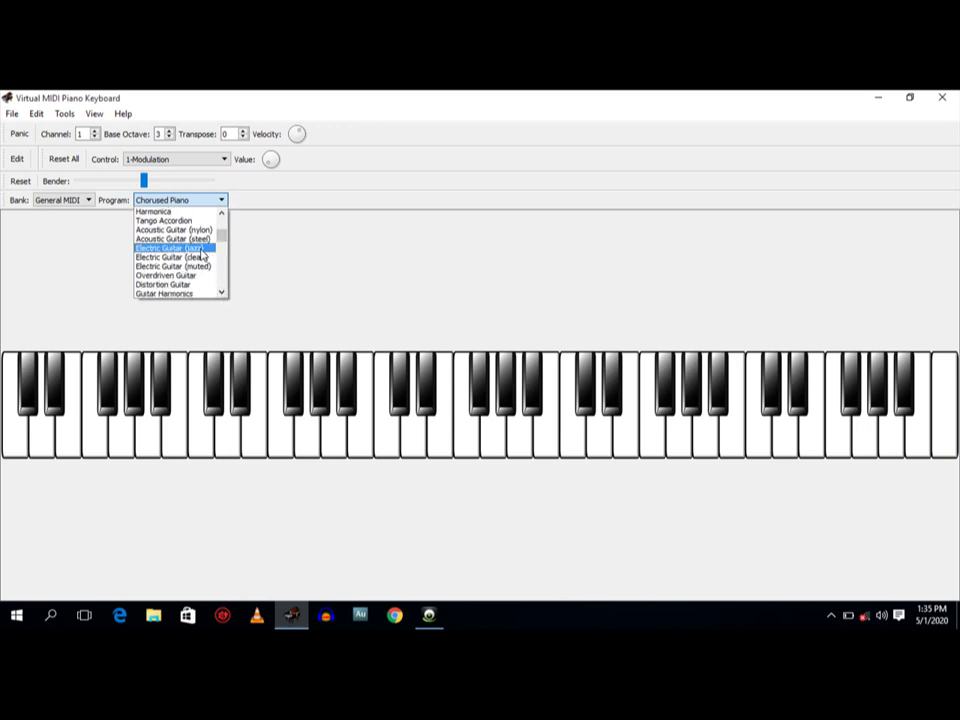
click(201, 252)
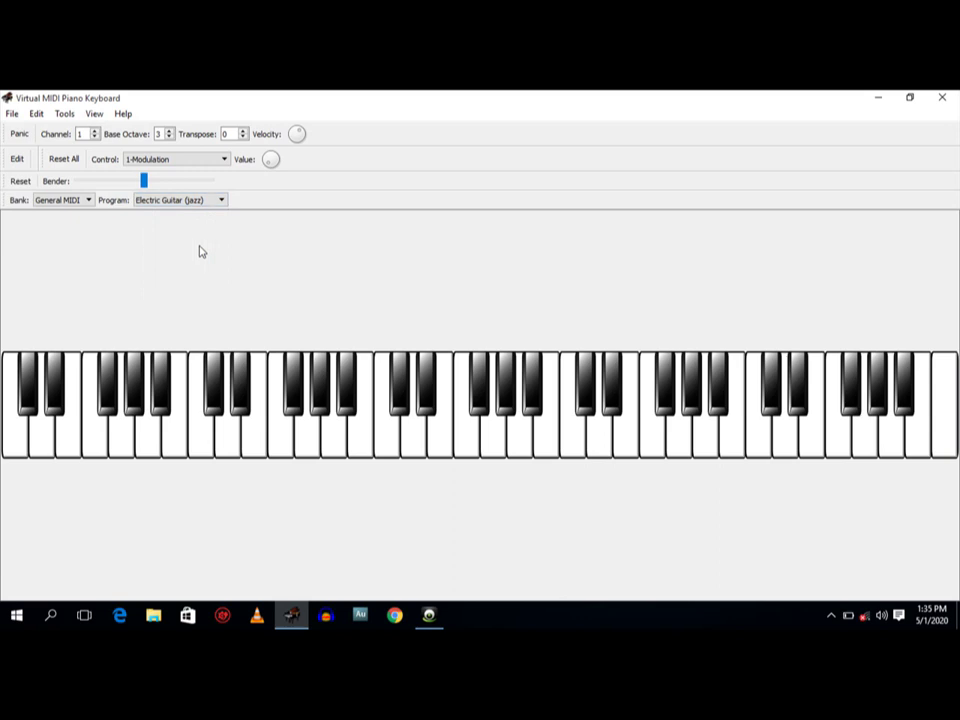
Step: Play a freely improvised passage of chords and melody notes across the keyboard to demonstrate the Electric Guitar (jazz) sound
key(q)
key(w)
key(b)
key(t)
key(z)
key(q)
key(e)
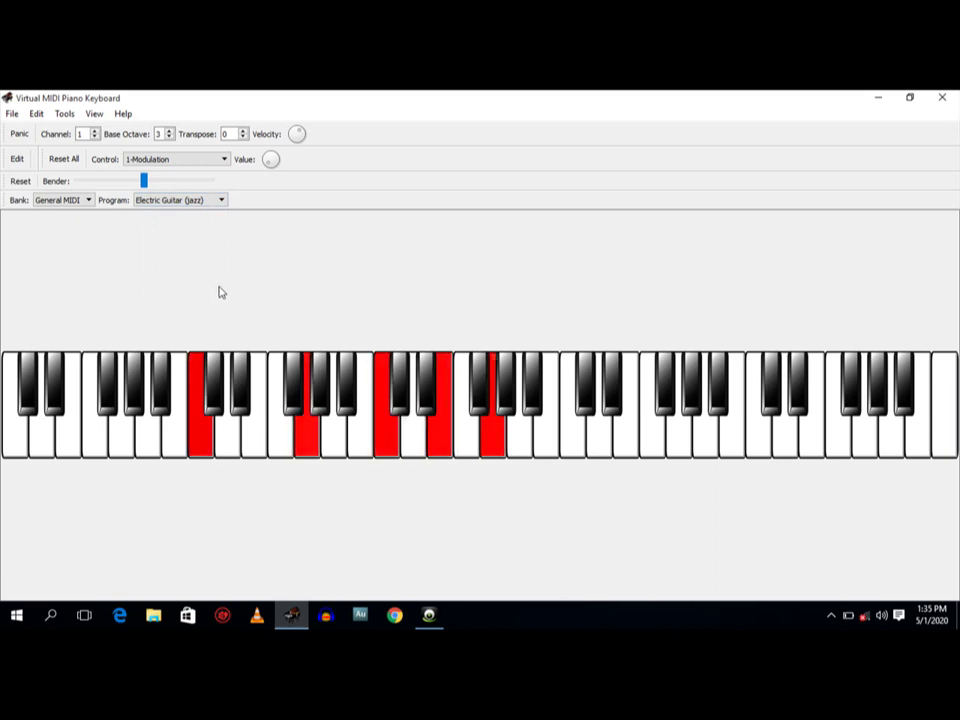
key(i)
key(bracketright)
key(bracketright)
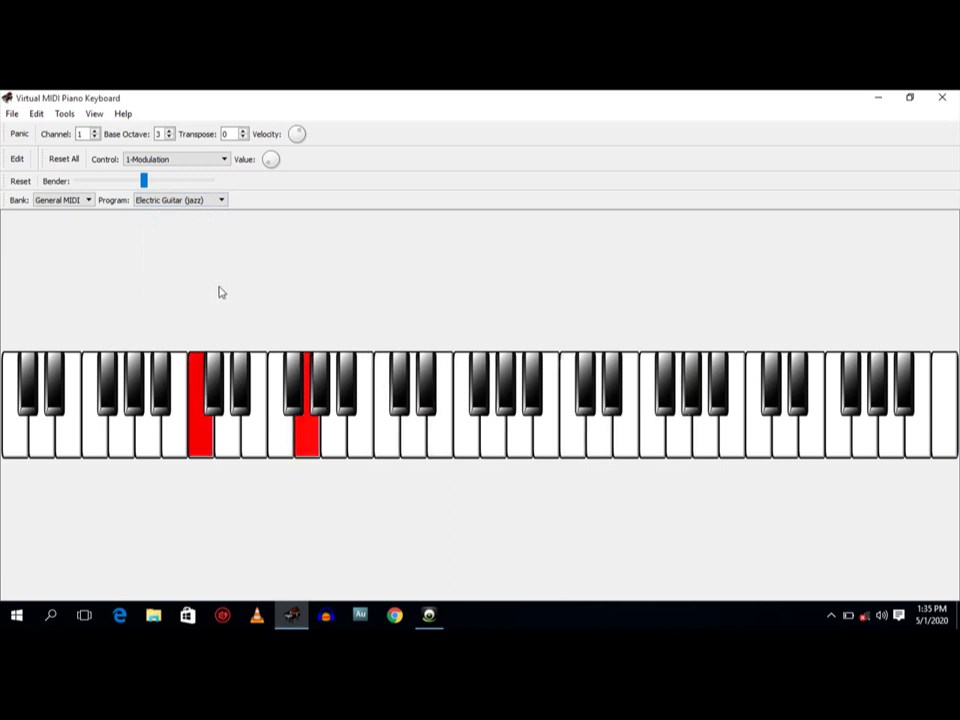
key(bracketright)
key(i)
key(p)
key(bracketright)
key(e)
key(n)
key(u)
key(y)
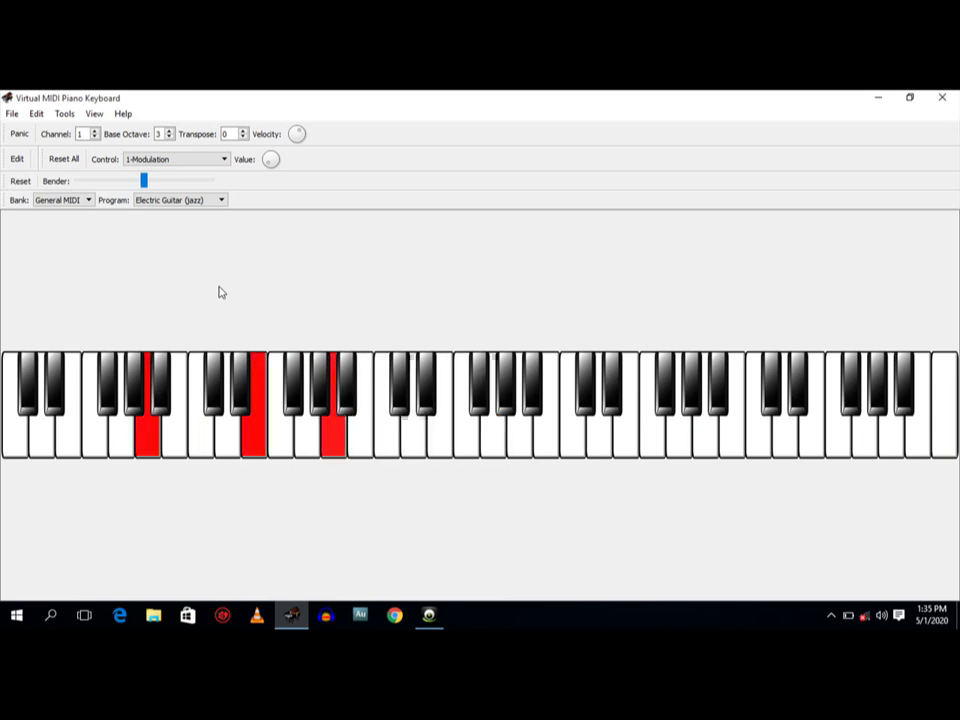
key(o)
key(p)
key(bracketright)
key(v)
key(q)
key(r)
key(p)
key(bracketright)
key(p)
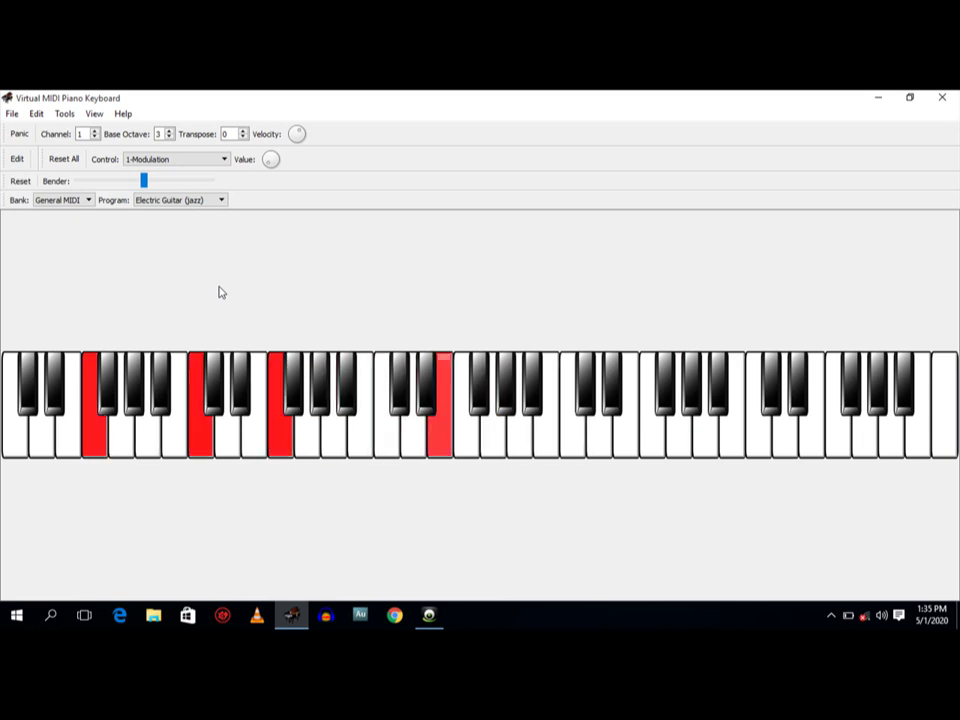
key(i)
key(y)
key(u)
key(b)
key(w)
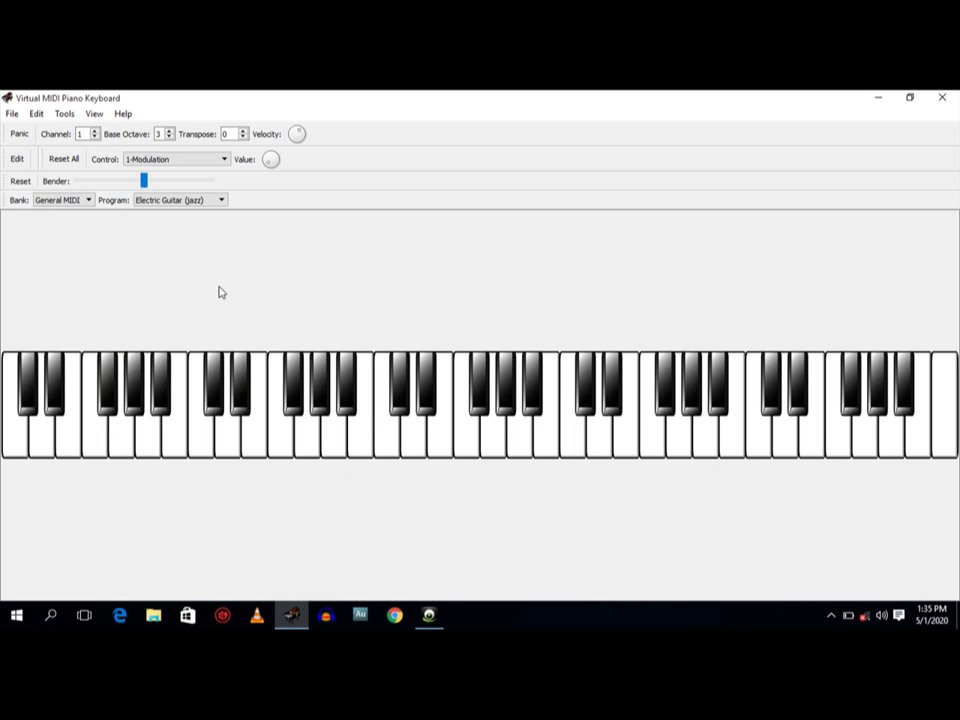
key(w)
key(q)
key(b)
key(z)
key(z)
key(b)
key(q)
key(w)
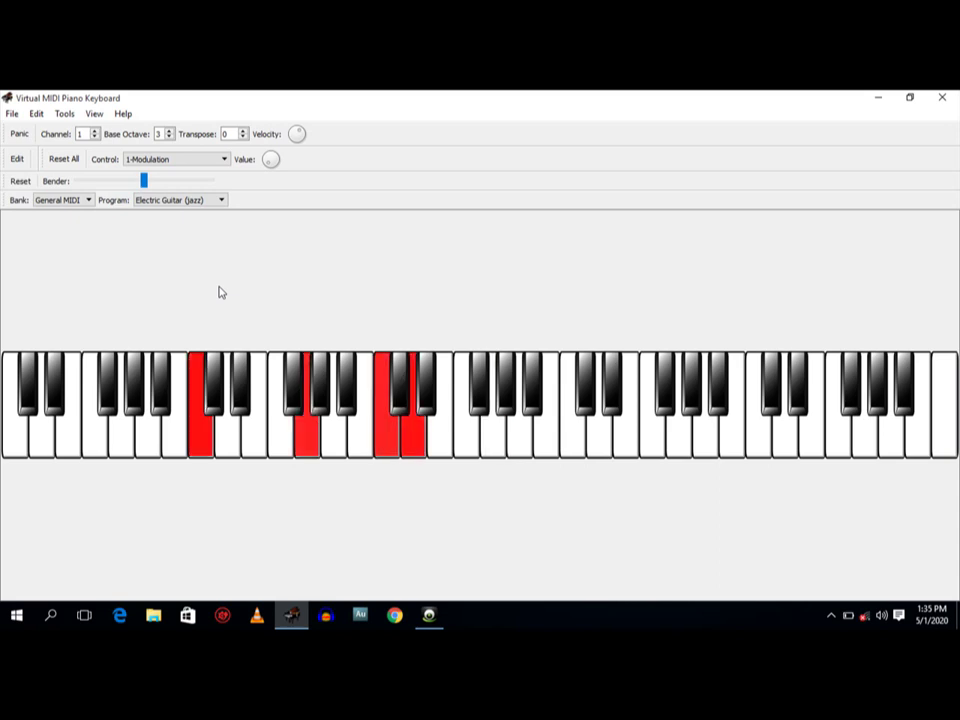
key(e)
key(t)
key(i)
key(w)
key(r)
key(u)
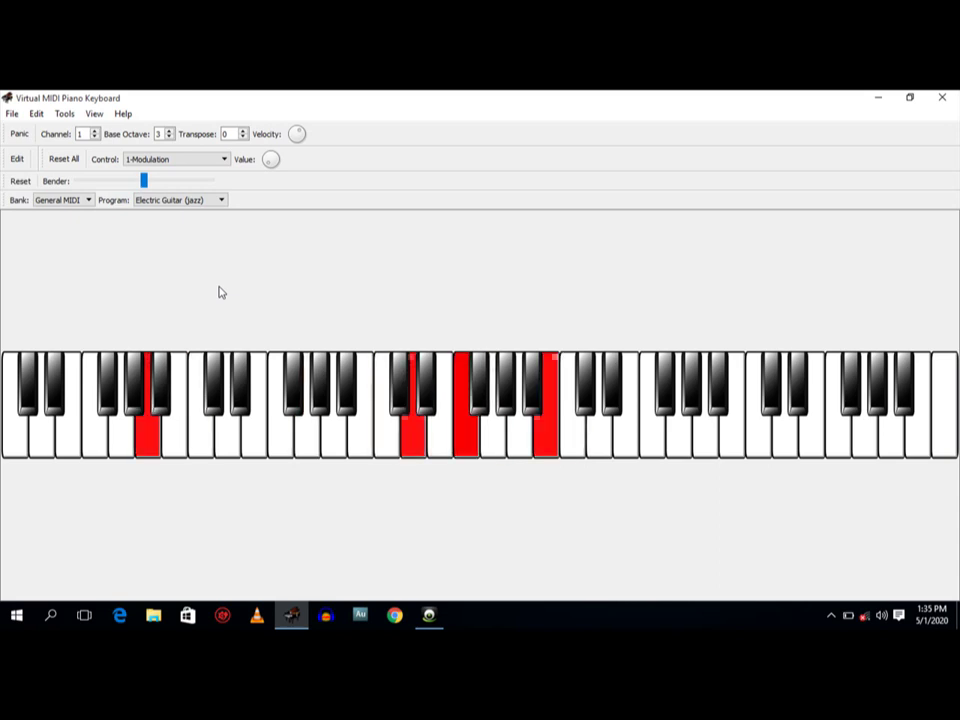
key(q)
key(w)
key(e)
key(c)
key(n)
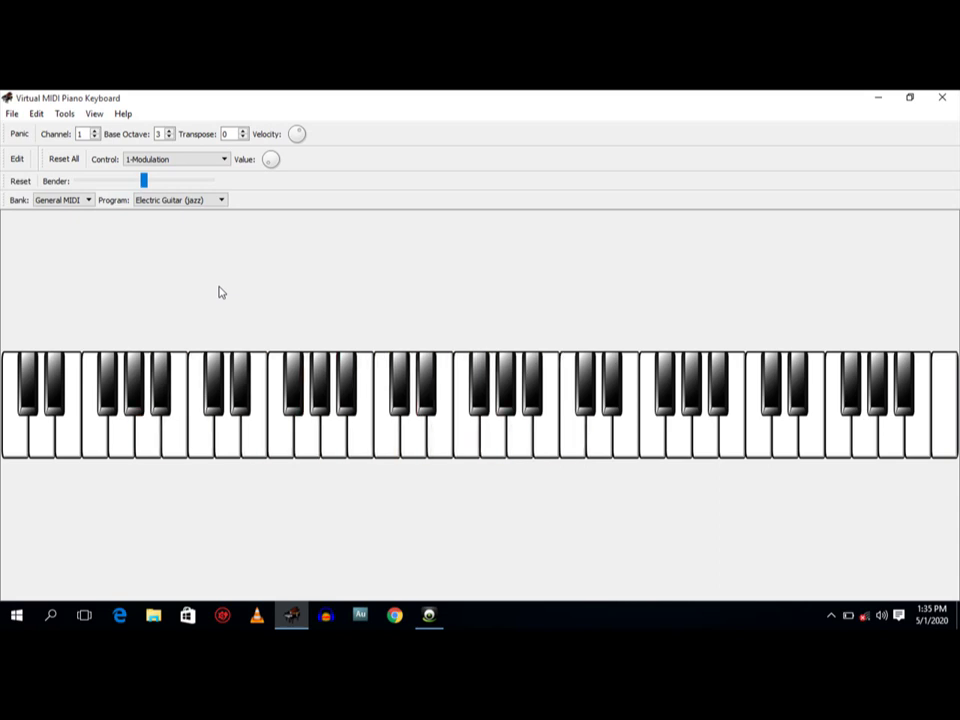
key(v)
key(y)
key(i)
key(p)
key(r)
key(b)
key(m)
key(z)
key(r)
key(e)
key(v)
key(i)
key(r)
key(y)
key(i)
key(o)
key(t)
key(u)
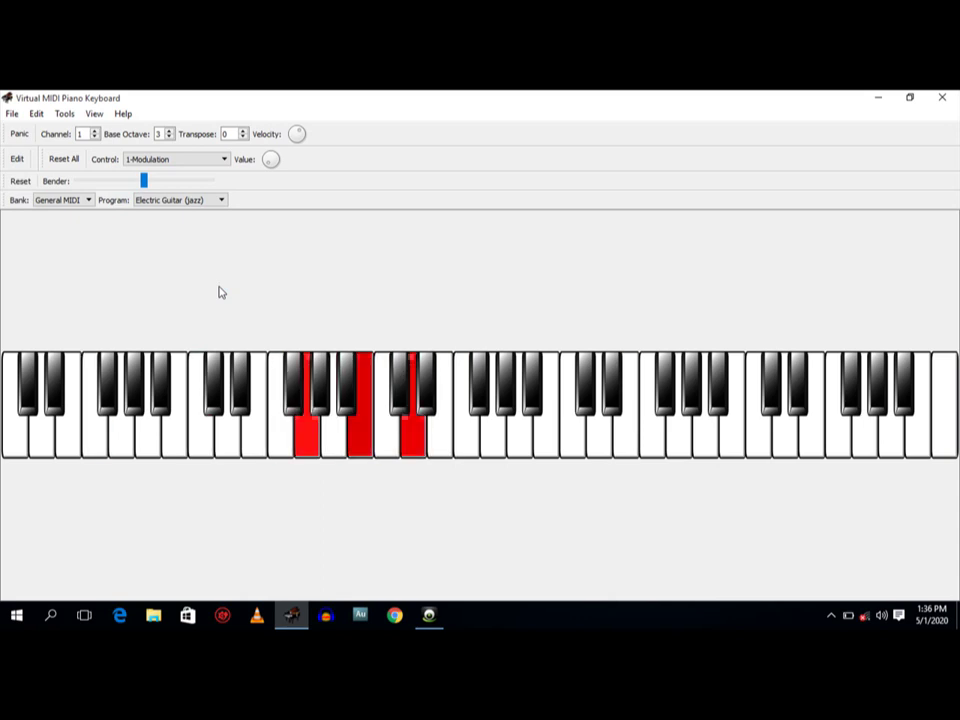
key(w)
key(t)
key(z)
key(b)
key(i)
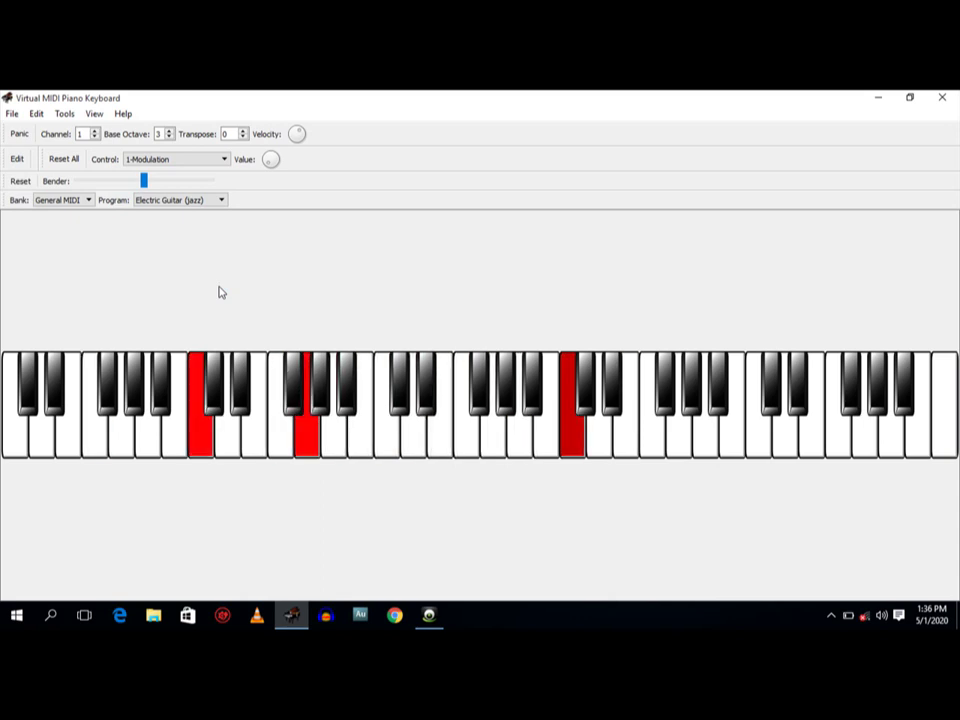
key(e)
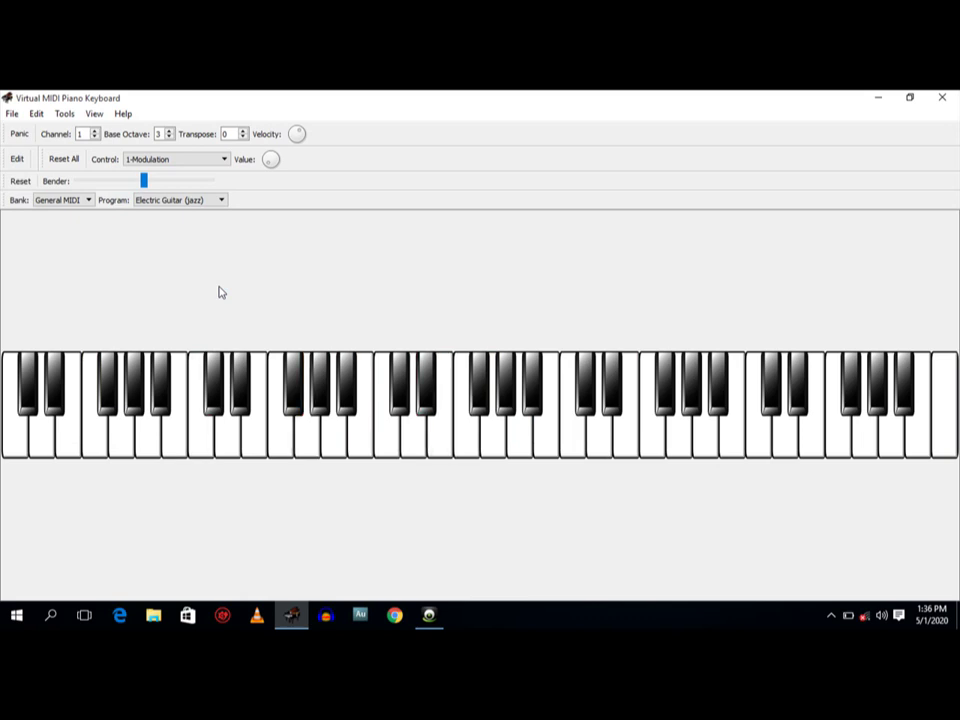
key(t)
key(i)
key(o)
key(q)
key(p)
mouse_move(306, 138)
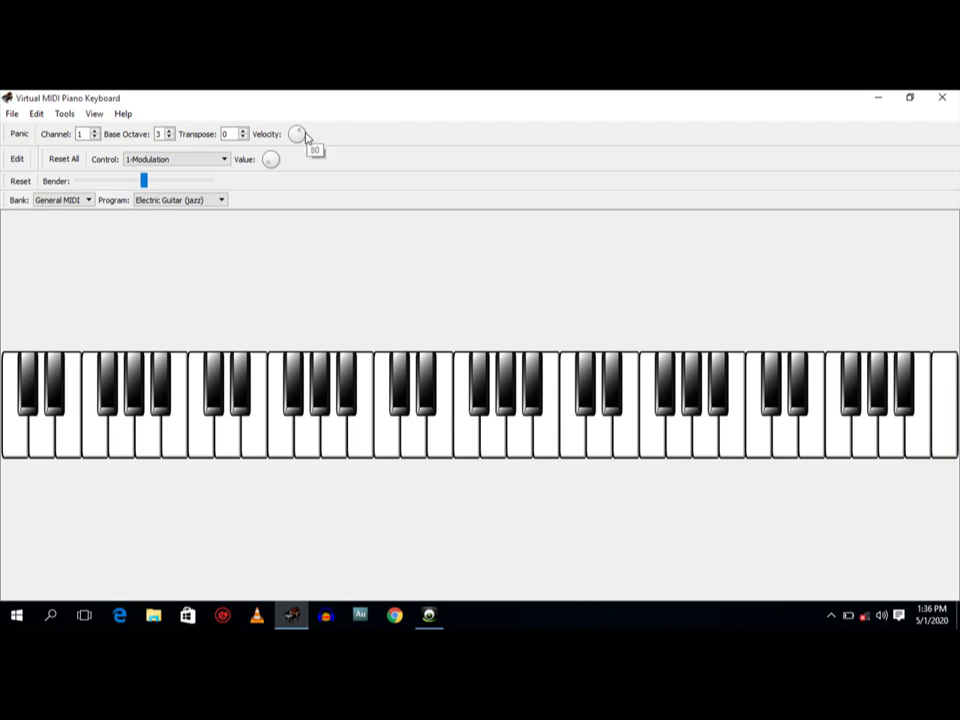